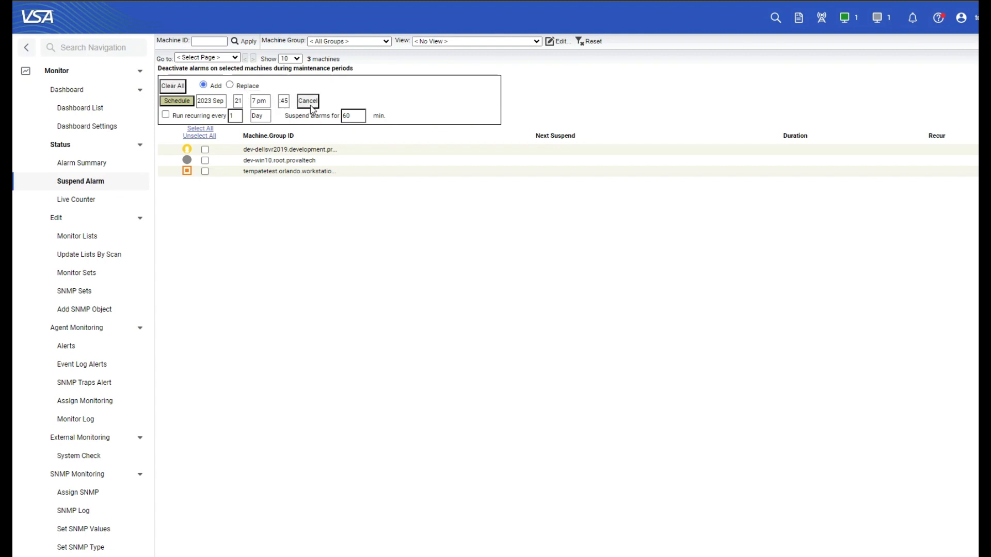
# Step: Schedule a 60-minute alarm suspension at 7:45 pm on 21 September 2023 for dev-dellsvr2019 and dev-win10, and clear it
pyautogui.click(205, 149)
pyautogui.click(181, 103)
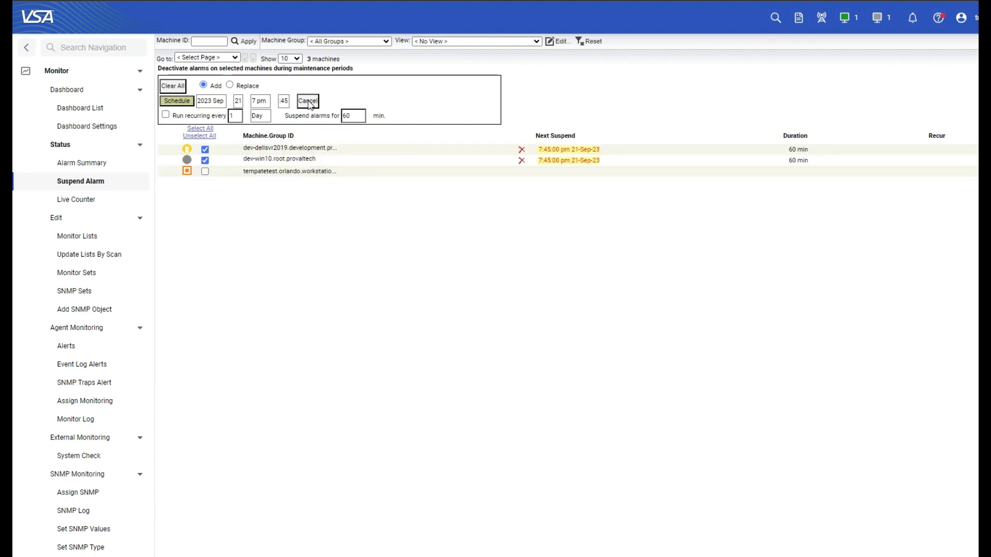
pyautogui.click(174, 87)
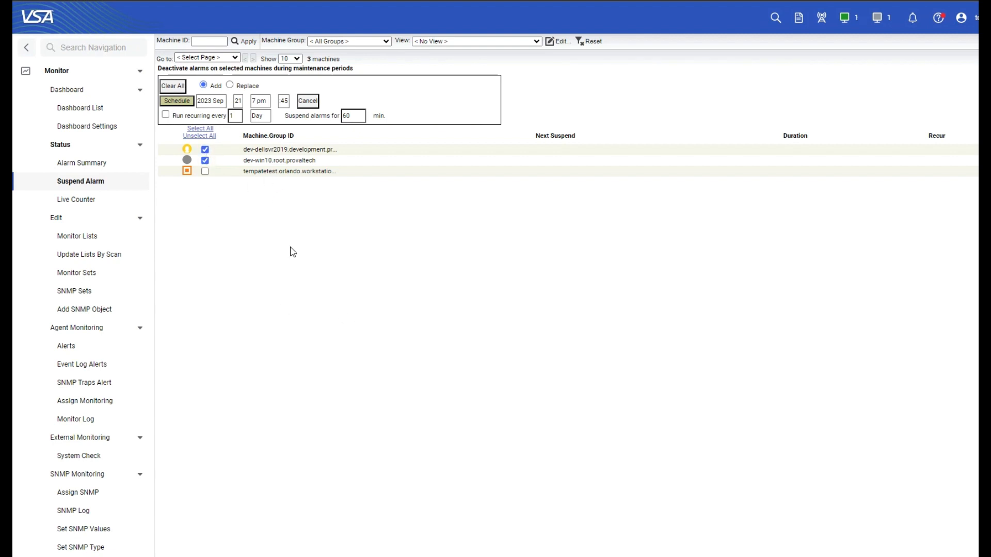
# Step: Leave only dev-dellsvr2019 selected and set the alarm suspension date to 22 September 2023
pyautogui.click(206, 150)
pyautogui.click(205, 160)
pyautogui.click(205, 150)
pyautogui.click(203, 98)
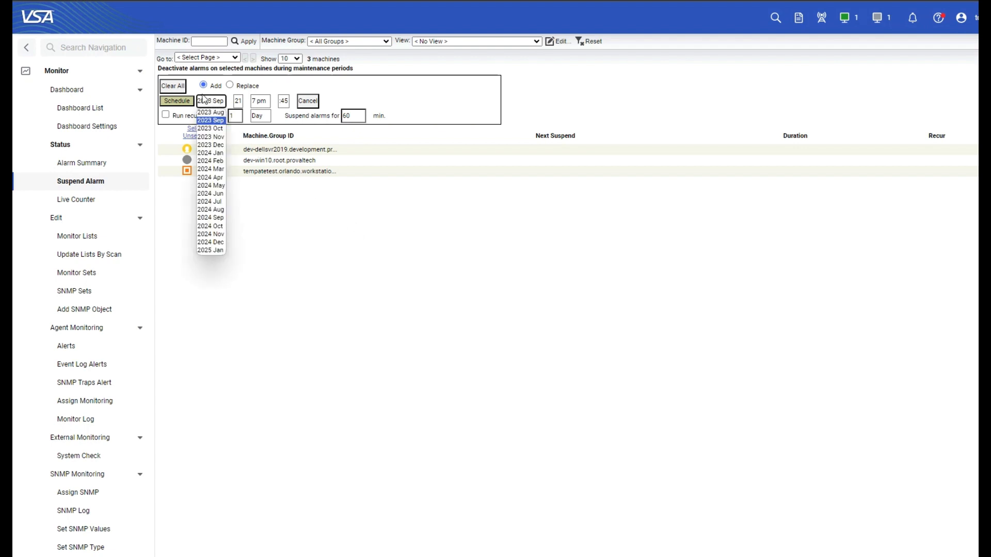
pyautogui.click(213, 122)
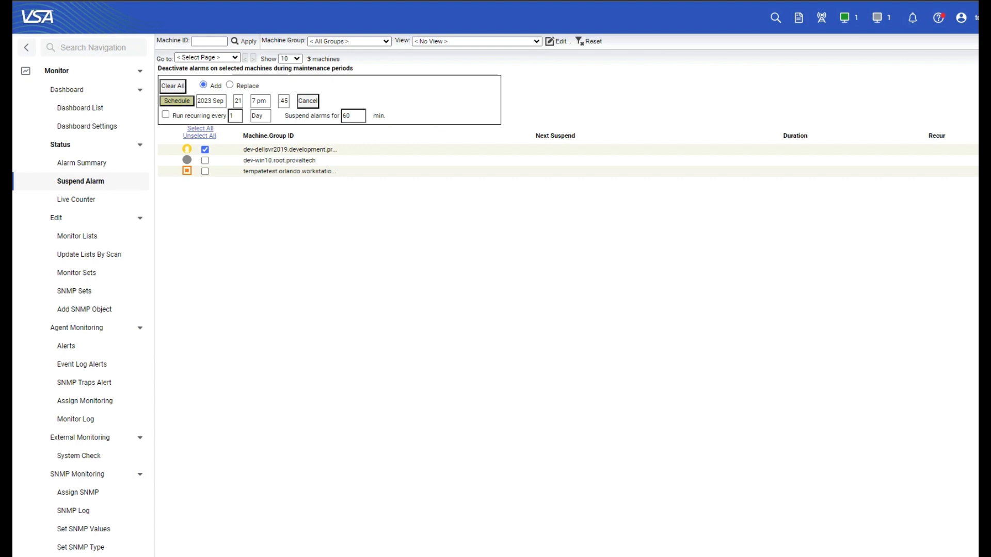
pyautogui.click(238, 101)
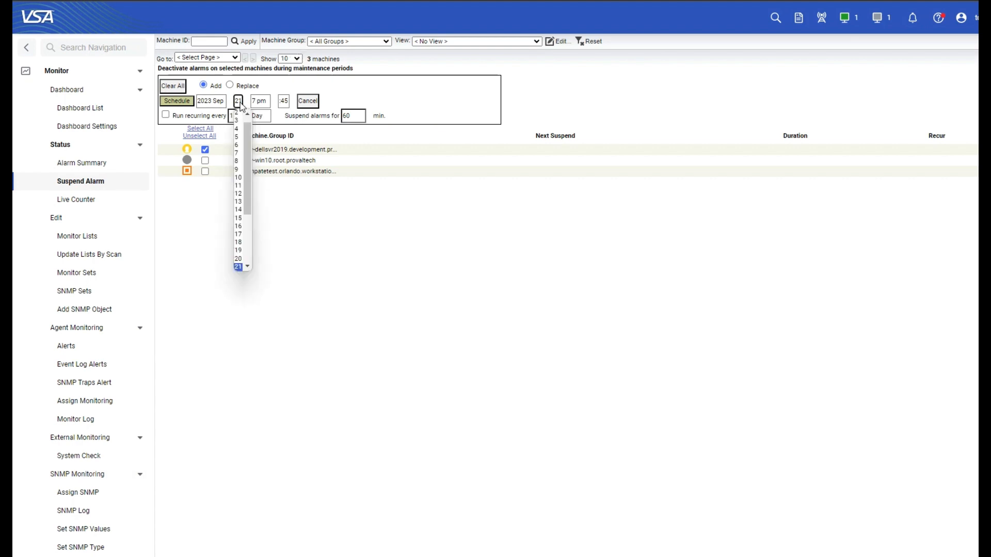
pyautogui.scroll(-1, 247, 266)
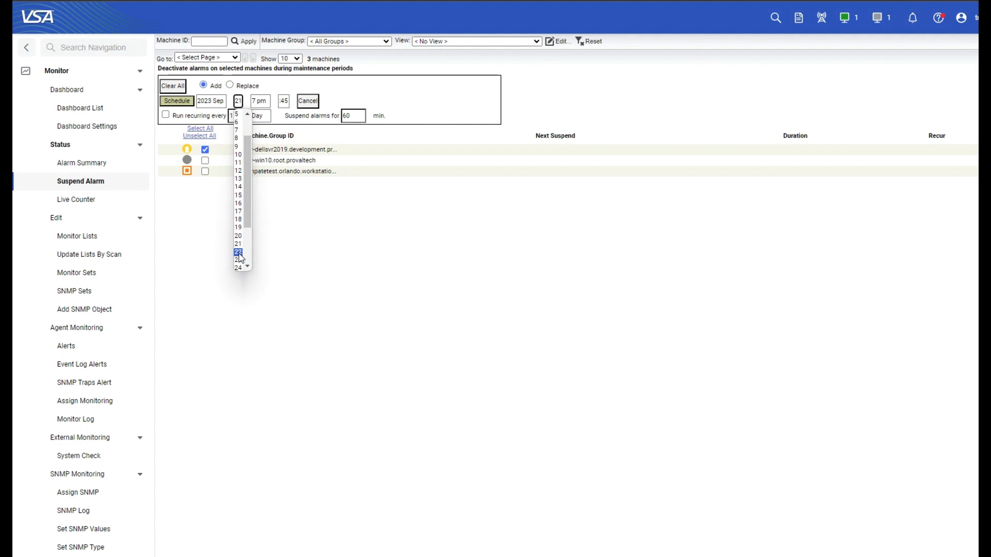
pyautogui.click(238, 253)
# Step: Set the alarm suspension's start time to 10:00 pm
pyautogui.click(260, 101)
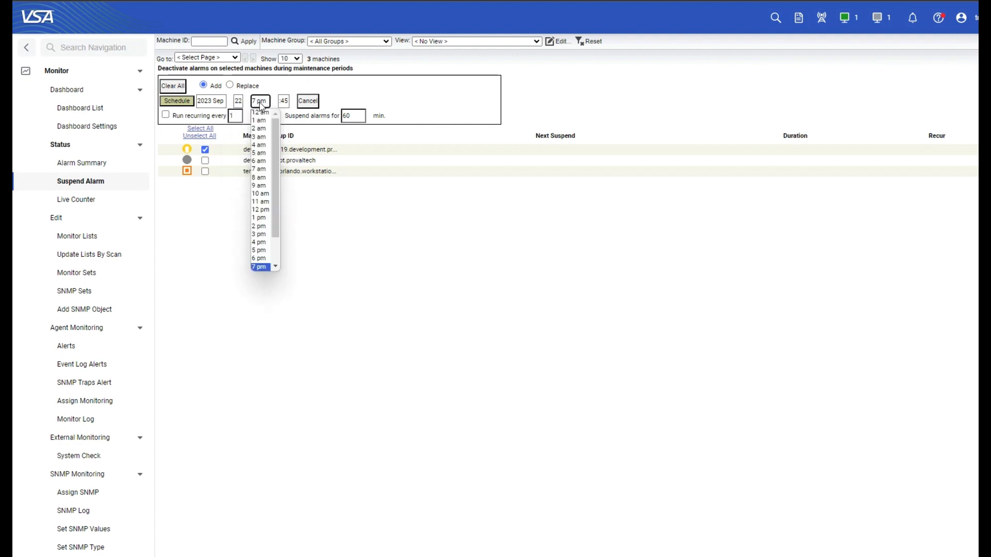
pyautogui.scroll(-2, 264, 258)
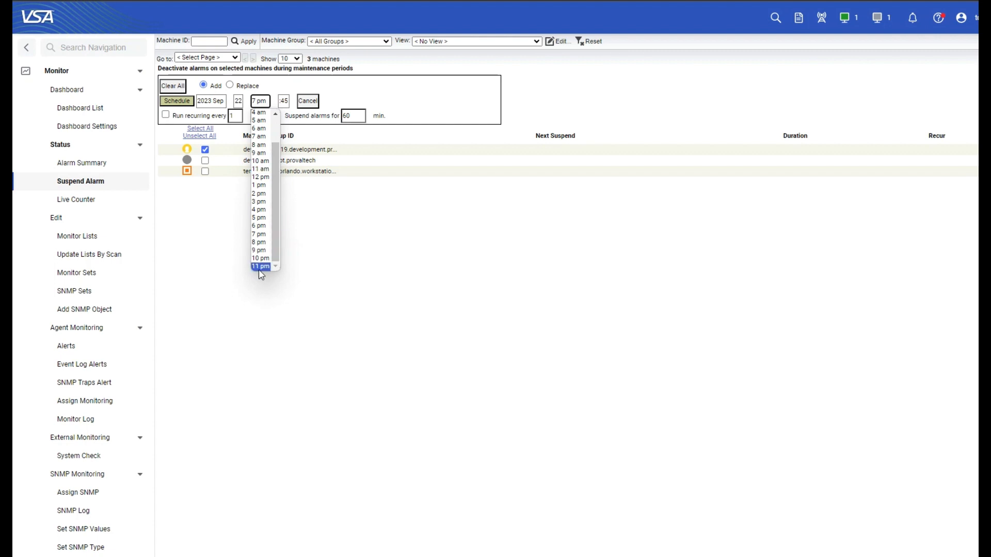
pyautogui.click(263, 259)
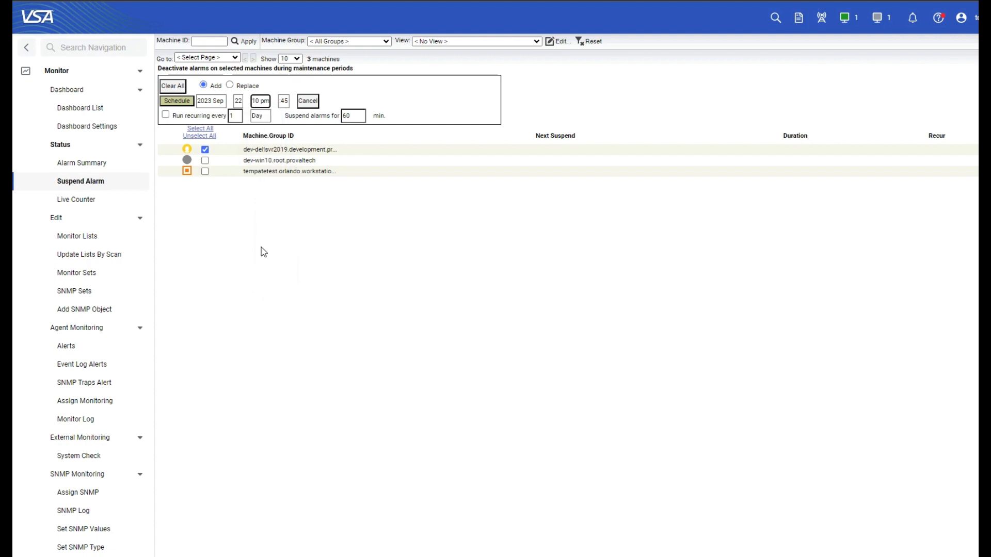
pyautogui.click(283, 100)
pyautogui.click(284, 112)
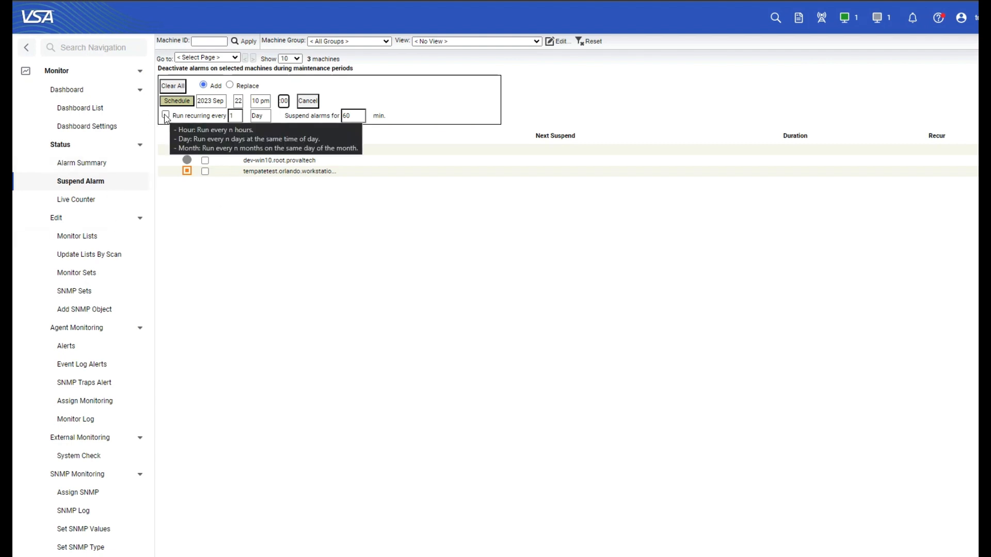
# Step: Make the suspension recur every 7 days for 120 minutes, and schedule it on dev-dellsvr2019
pyautogui.click(166, 114)
pyautogui.doubleClick(235, 116)
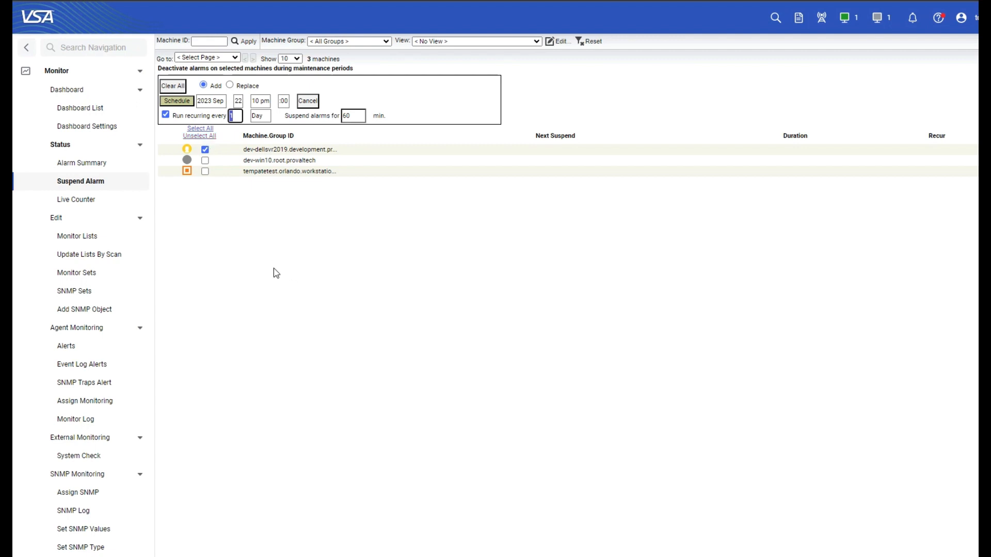
pyautogui.write('7')
pyautogui.click(263, 117)
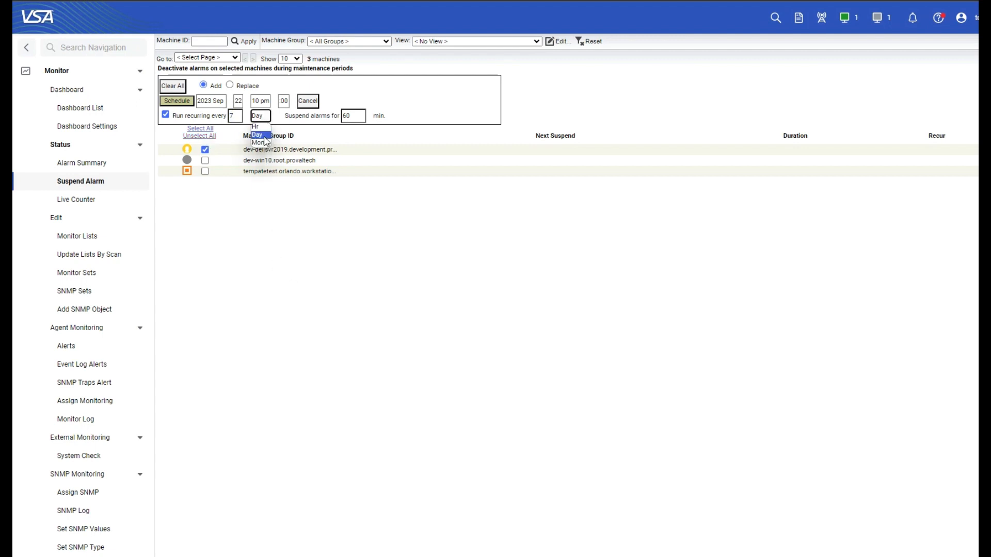
pyautogui.click(265, 136)
pyautogui.moveTo(362, 116); pyautogui.dragTo(327, 114)
pyautogui.write('120')
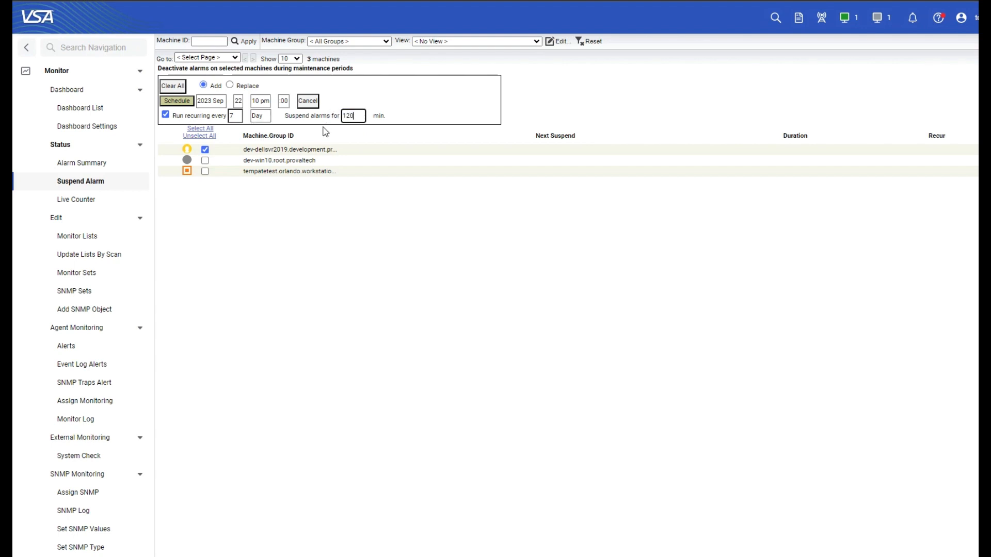
pyautogui.click(360, 265)
pyautogui.click(179, 103)
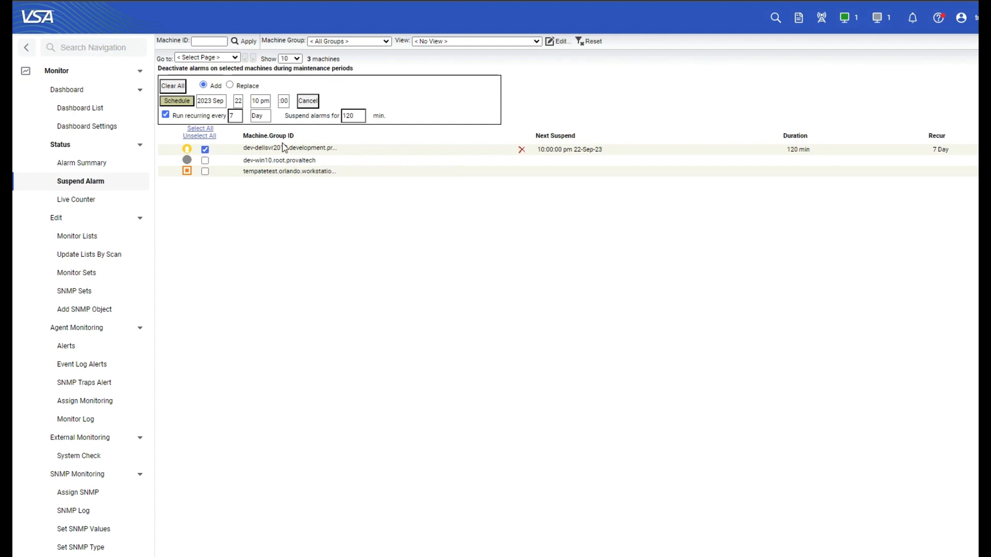
# Step: Add a second recurring suspension for dev-dellsvr2019 dated 23 September, keeping the other schedule settings
pyautogui.click(239, 101)
pyautogui.moveTo(249, 215); pyautogui.dragTo(250, 223)
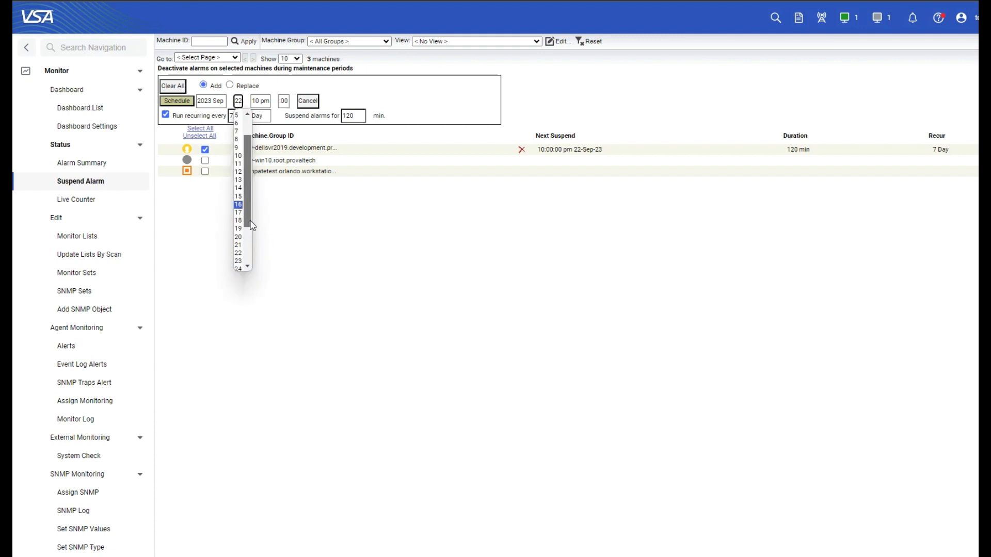
pyautogui.click(238, 262)
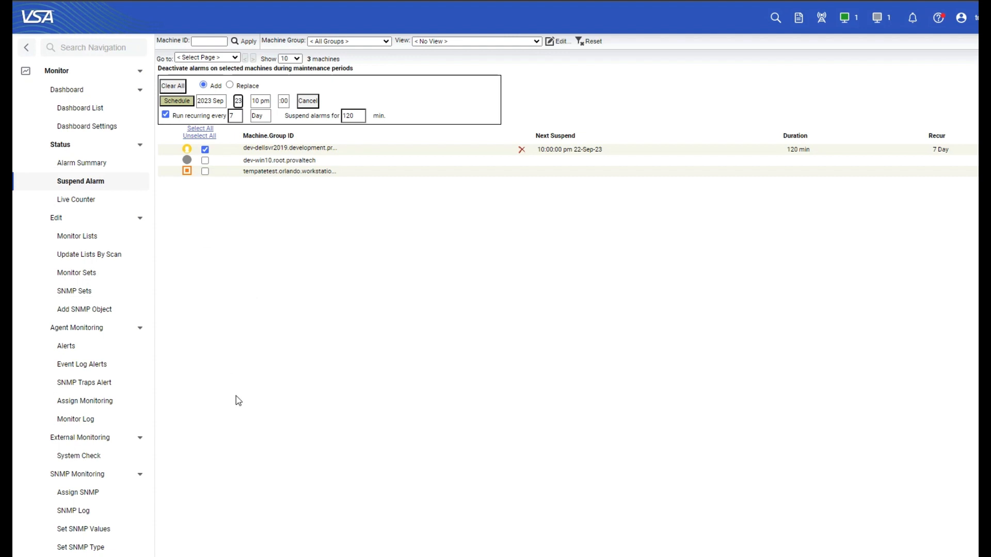
pyautogui.click(204, 85)
pyautogui.click(178, 102)
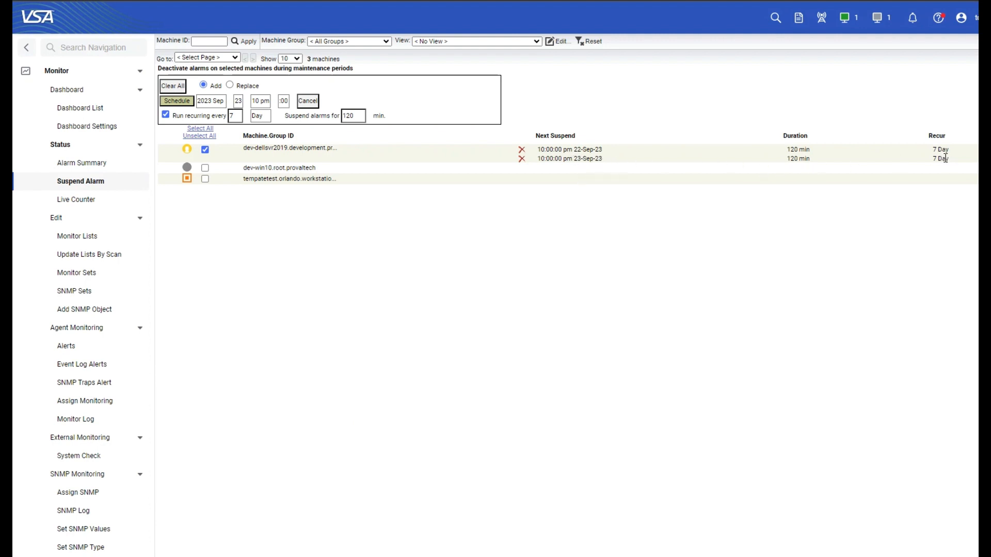
# Step: Deselect dev-dellsvr2019 and try to cancel and clear its suspensions with no machine selected
pyautogui.click(205, 150)
pyautogui.click(308, 101)
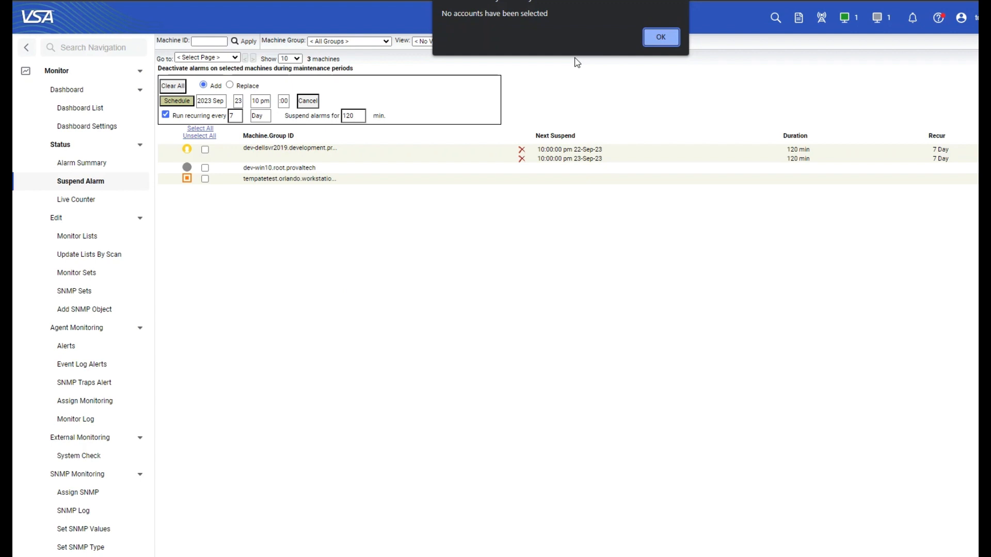
pyautogui.click(661, 38)
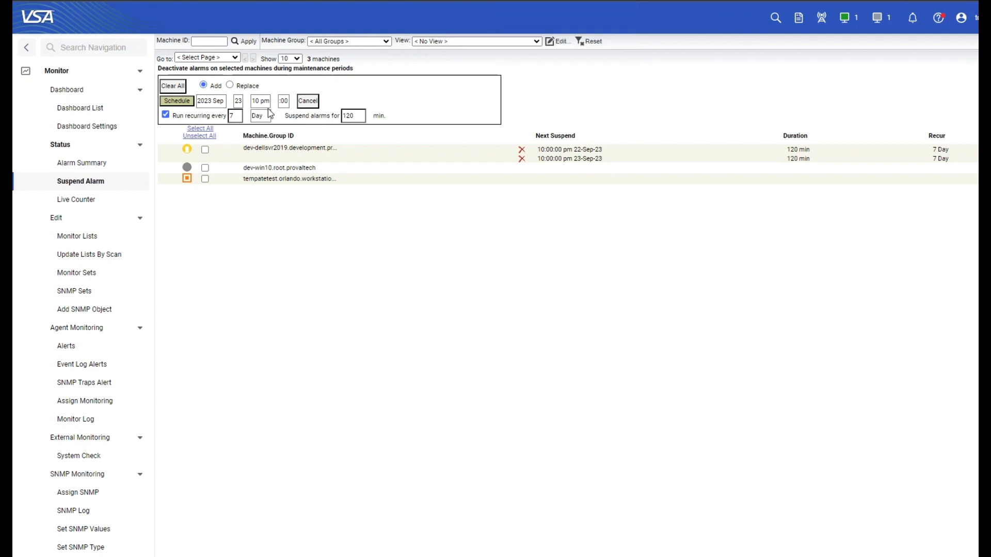
pyautogui.click(175, 87)
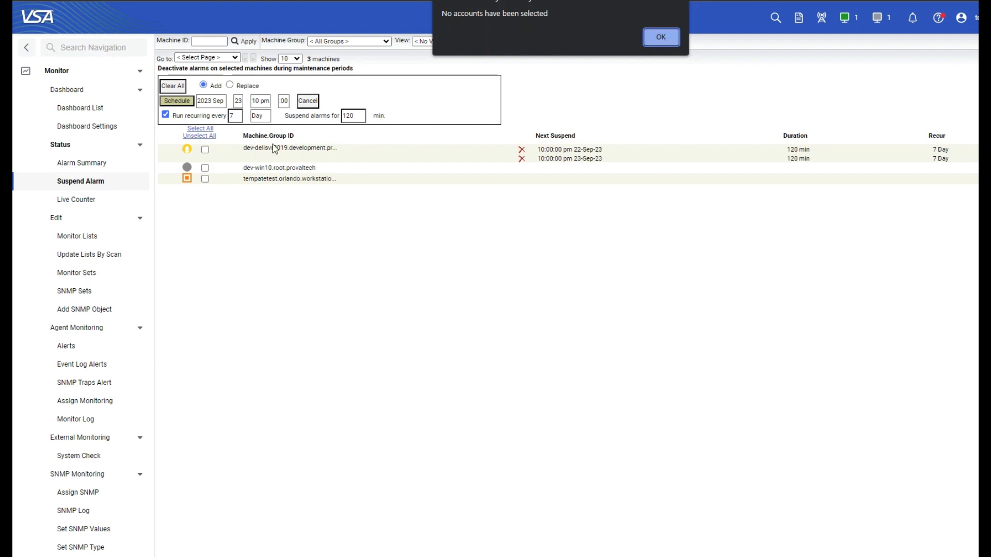
pyautogui.click(672, 37)
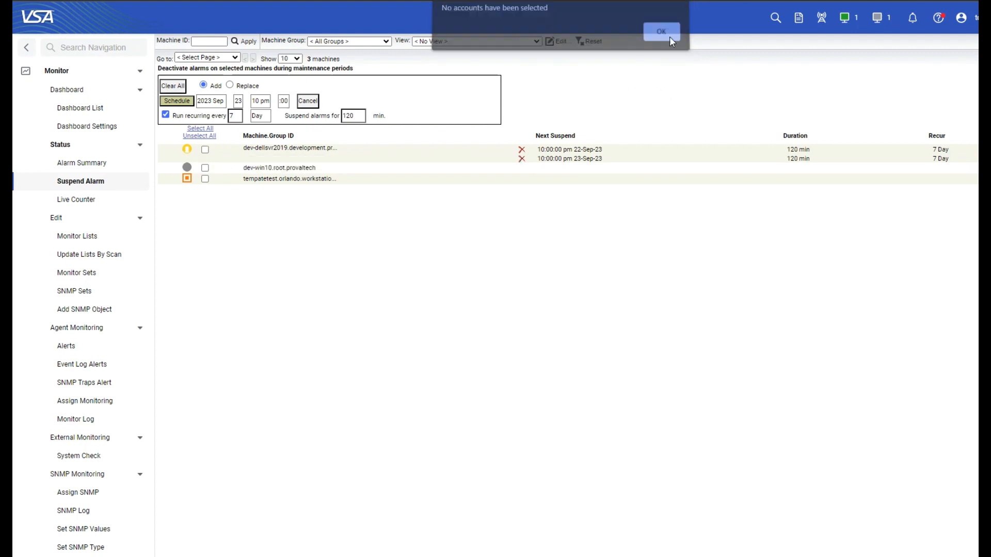
# Step: Reselect dev-dellsvr2019, cancel its 23 September suspension, and clear all its remaining suspensions
pyautogui.click(205, 150)
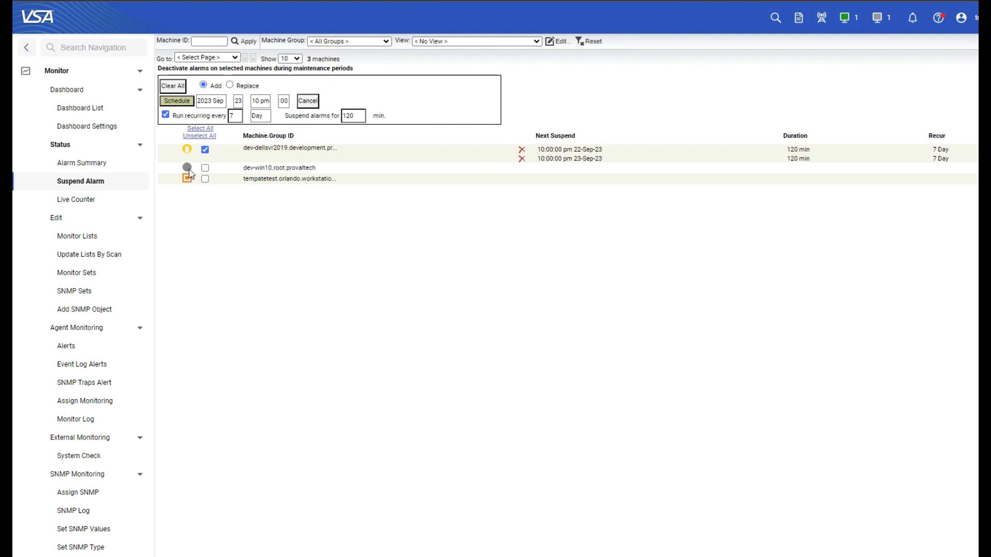
pyautogui.click(309, 102)
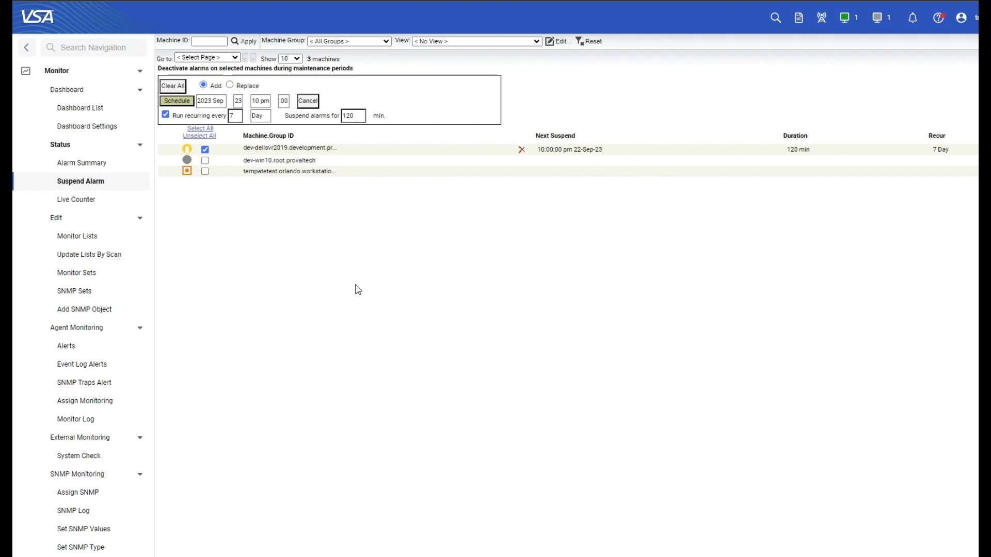
pyautogui.click(175, 87)
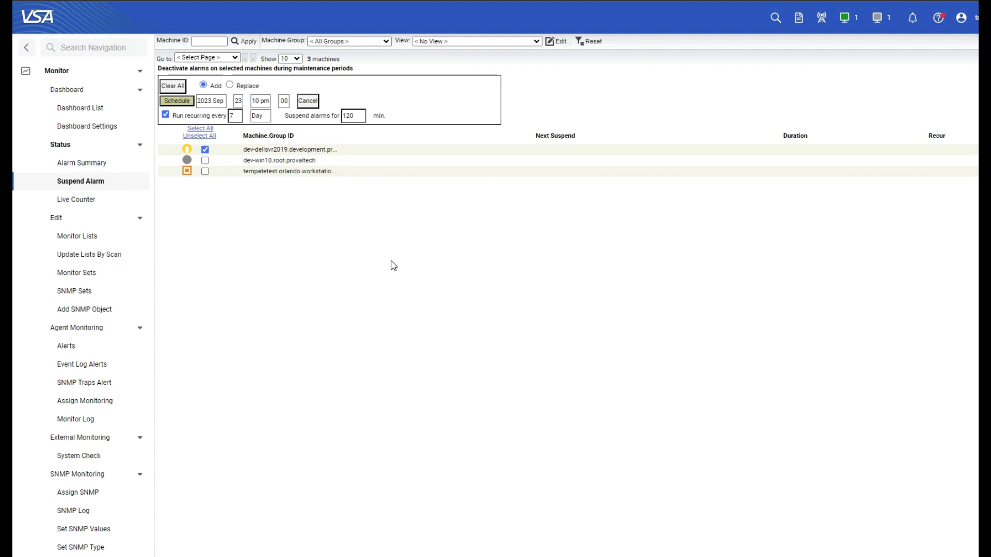
# Step: Open the agent management page and suspend all agent operations on dev-dellsvr2019
pyautogui.click(95, 73)
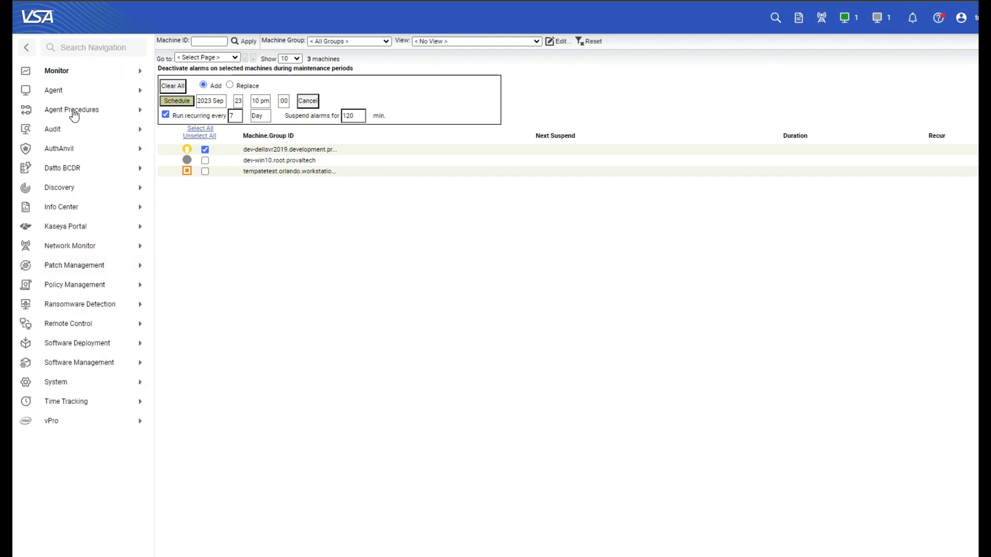
pyautogui.click(53, 92)
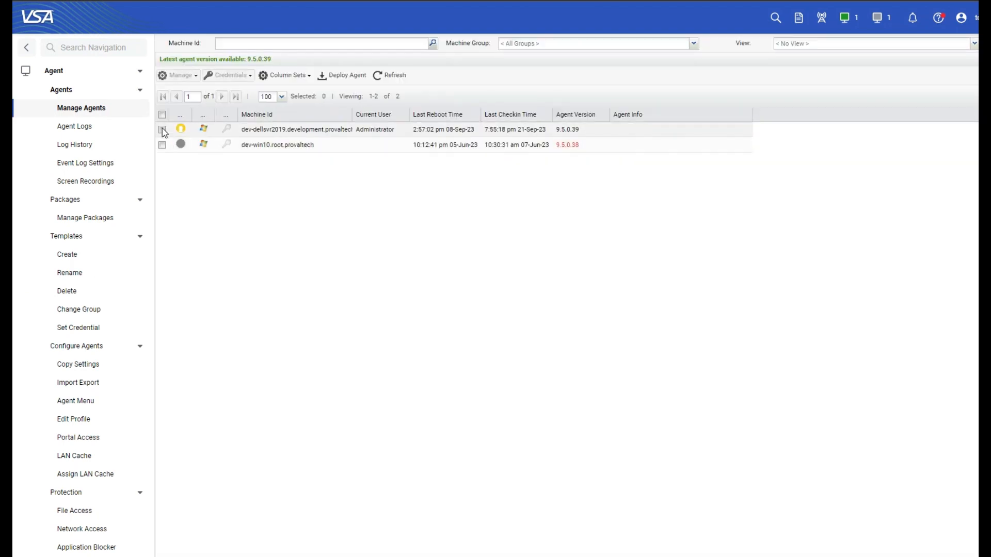
pyautogui.click(162, 128)
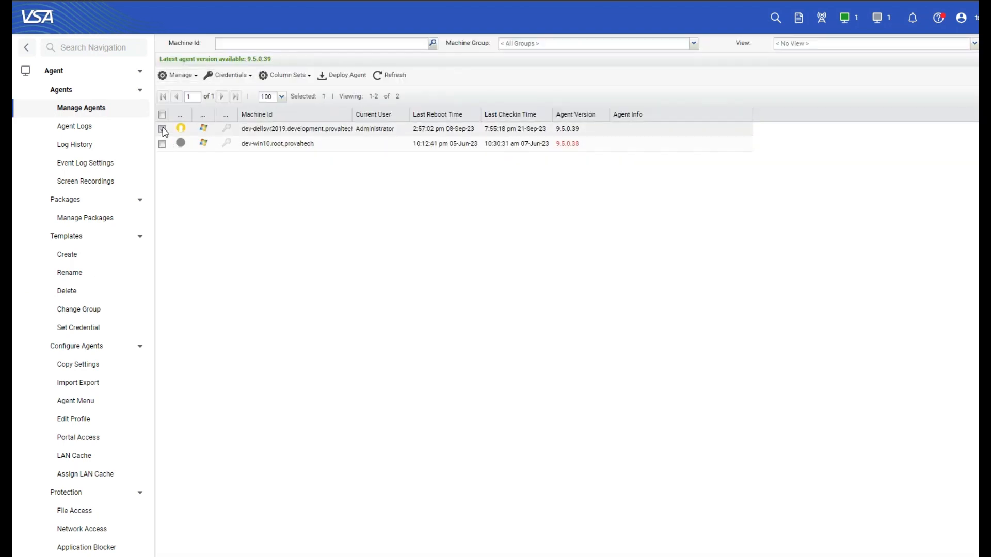
pyautogui.click(196, 80)
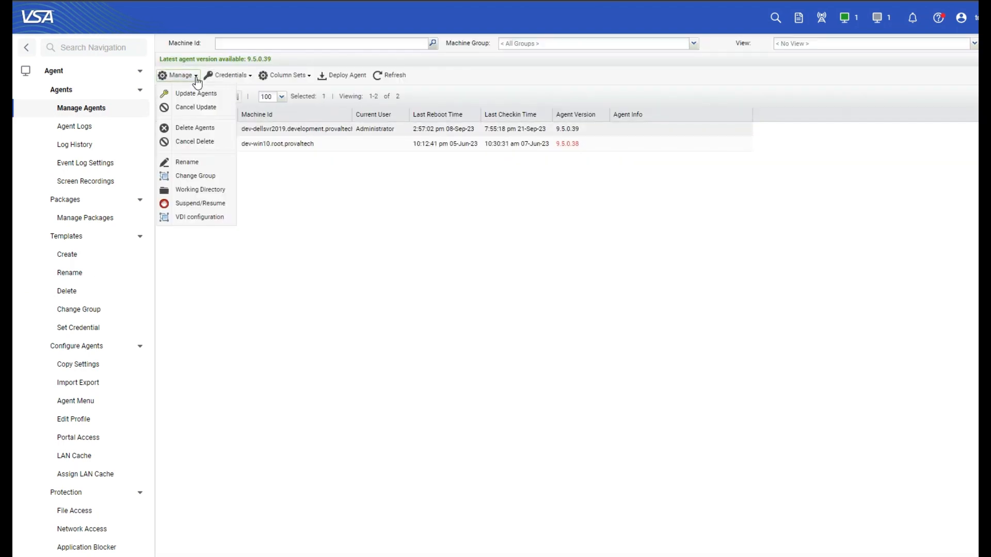
pyautogui.click(200, 203)
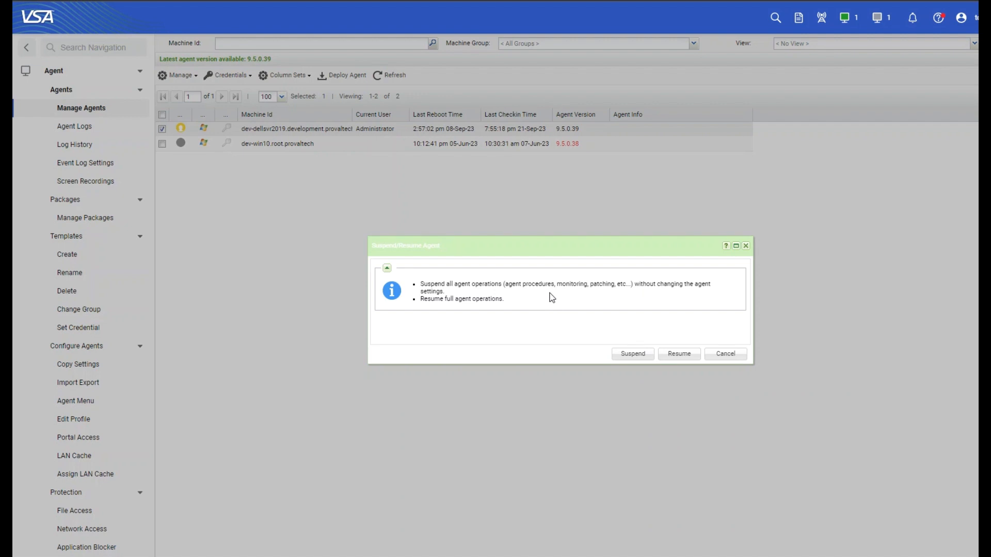
pyautogui.click(629, 360)
pyautogui.click(533, 329)
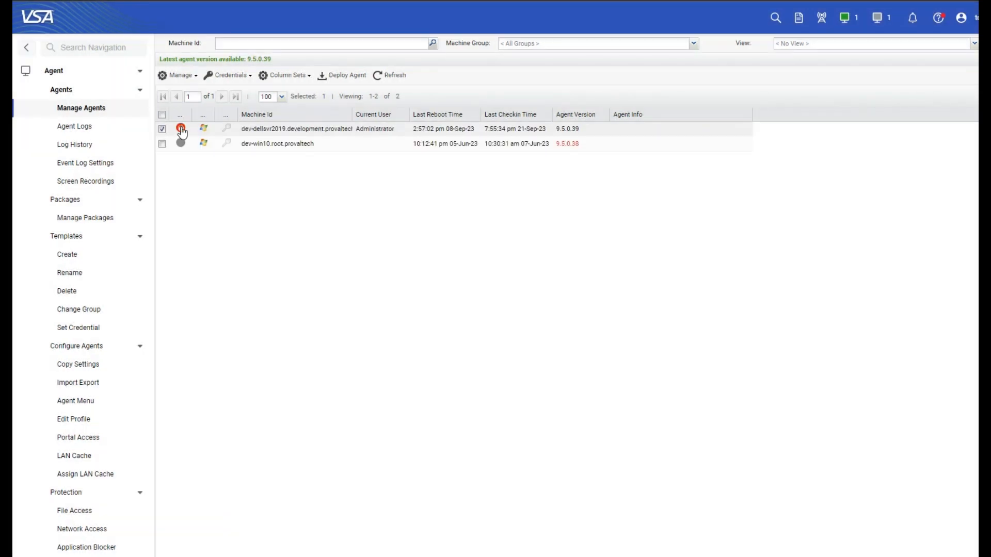
# Step: Resume full agent operations on dev-dellsvr2019
pyautogui.moveTo(183, 135)
pyautogui.click(179, 76)
pyautogui.click(200, 204)
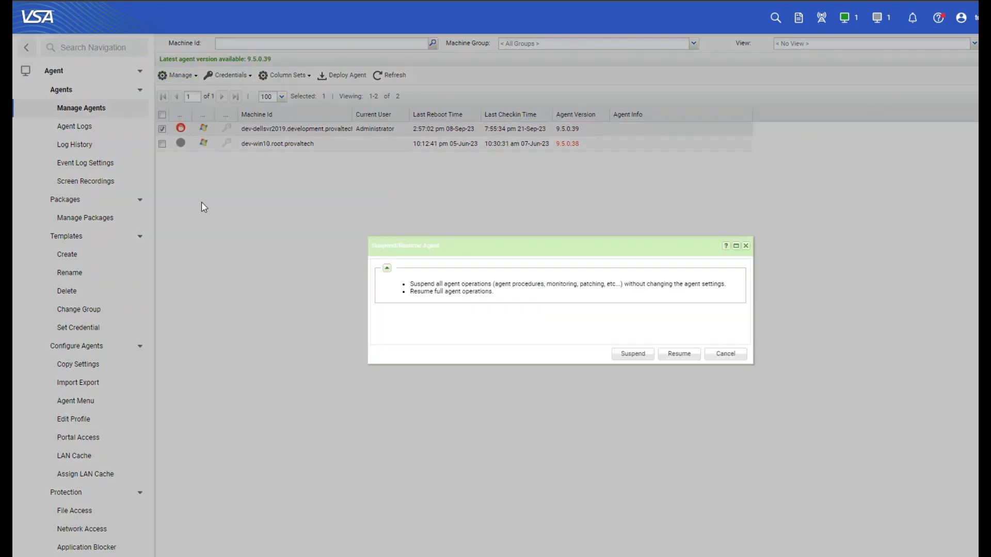
pyautogui.click(679, 355)
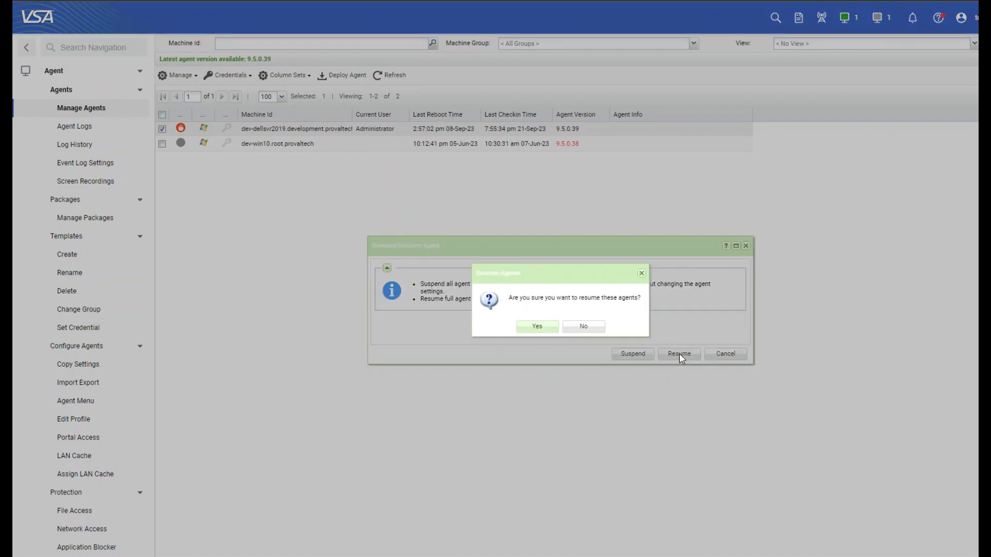
pyautogui.click(550, 334)
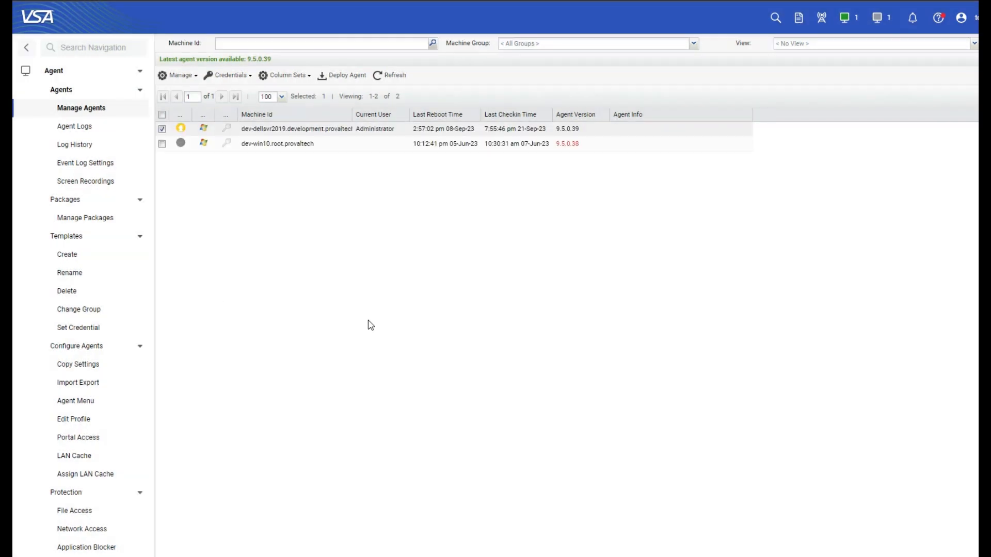